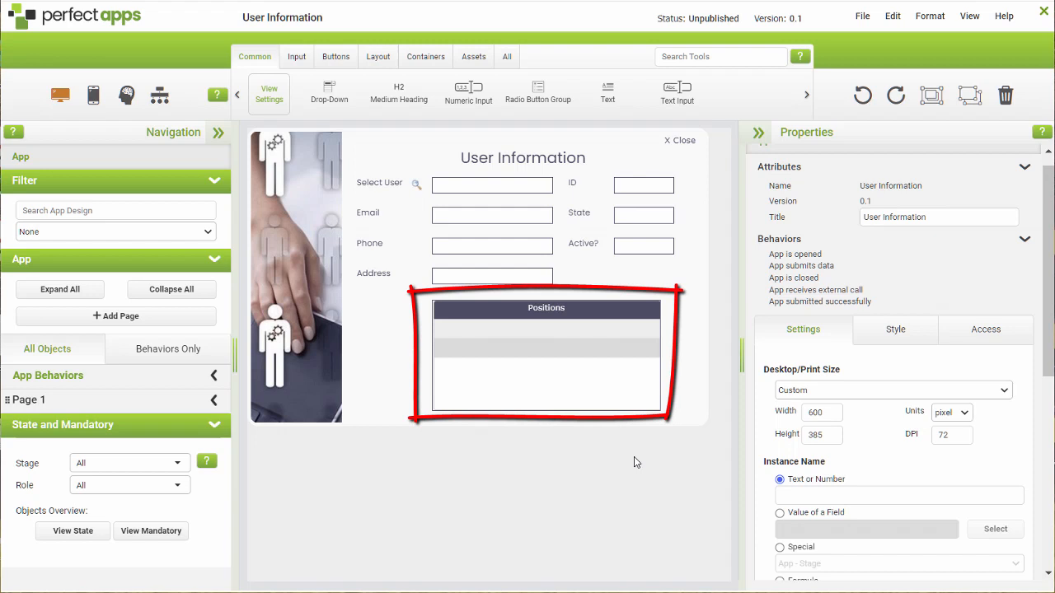
Open the ID field's "Text Input changes field data" behavior and add a Set Table Rows command to it
left_click(645, 192)
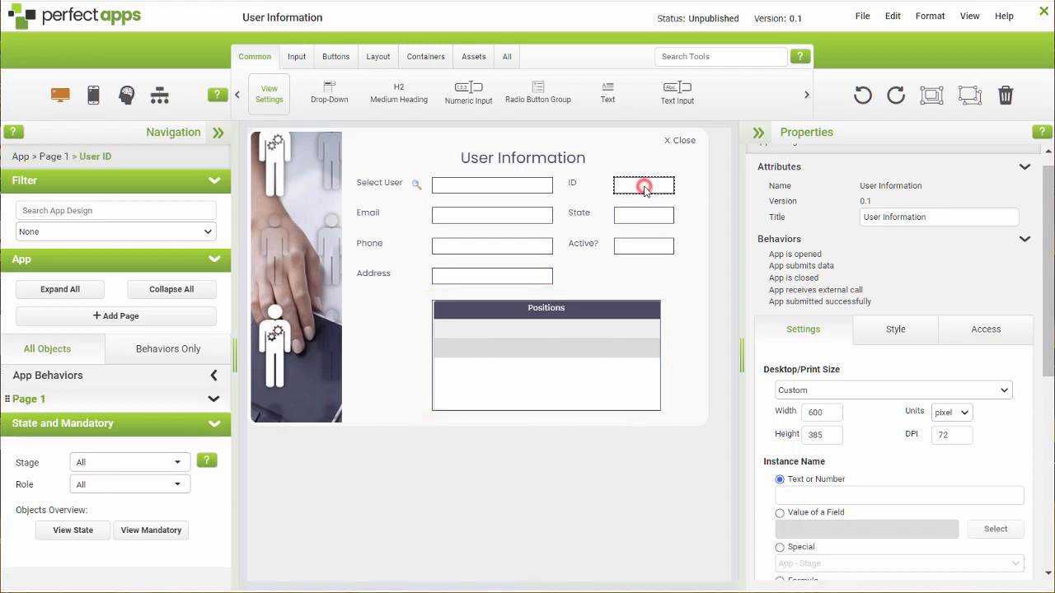
left_click(801, 246)
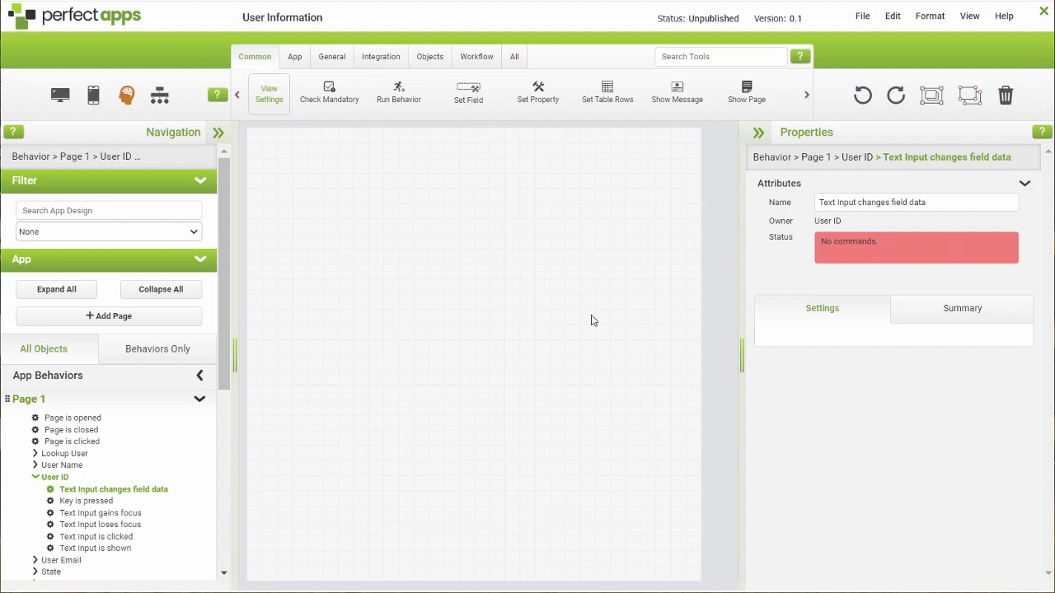
left_click_drag(610, 95, 450, 257)
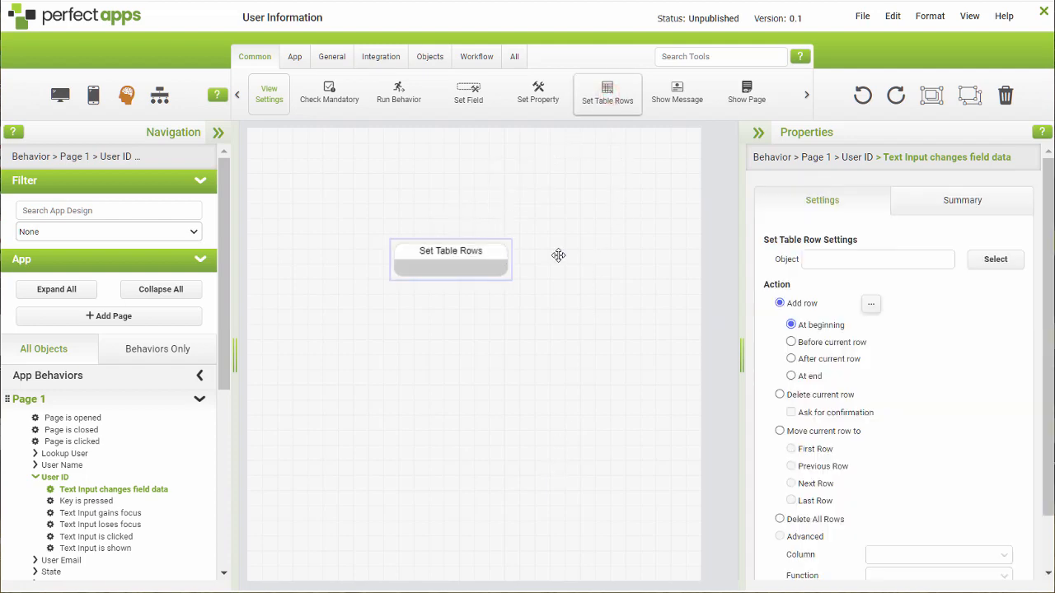
Target the Set Table Rows command at Table - Positions on Page 1 and set its action to Delete All Rows
left_click(997, 260)
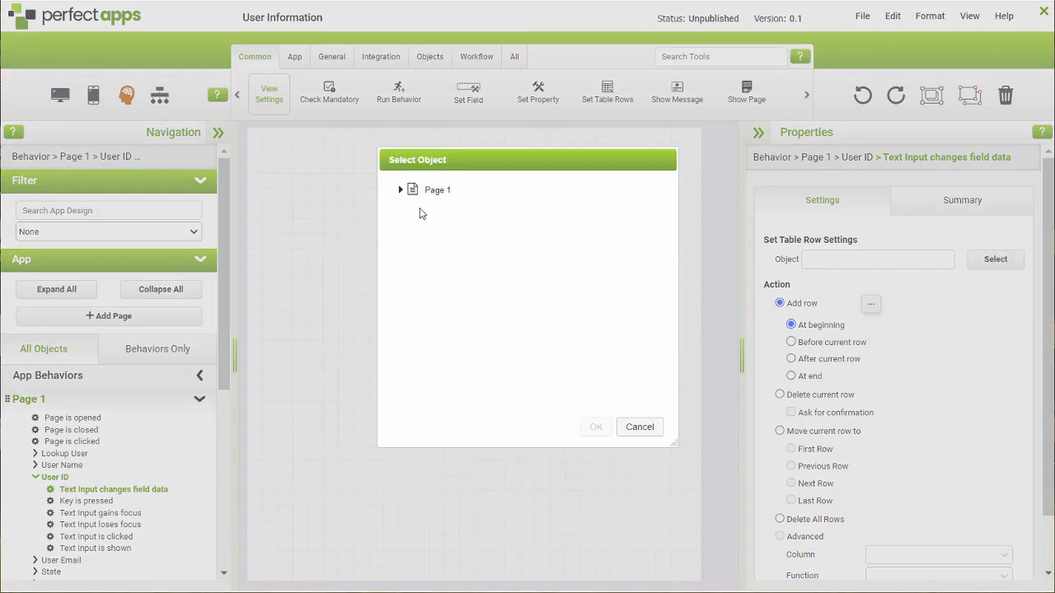
left_click(401, 191)
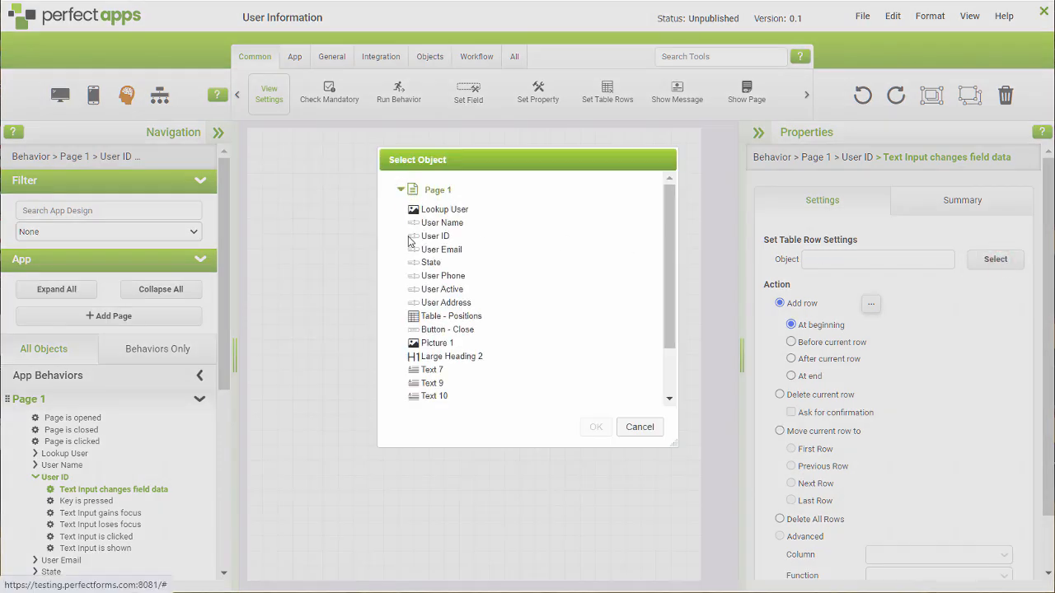
left_click(430, 318)
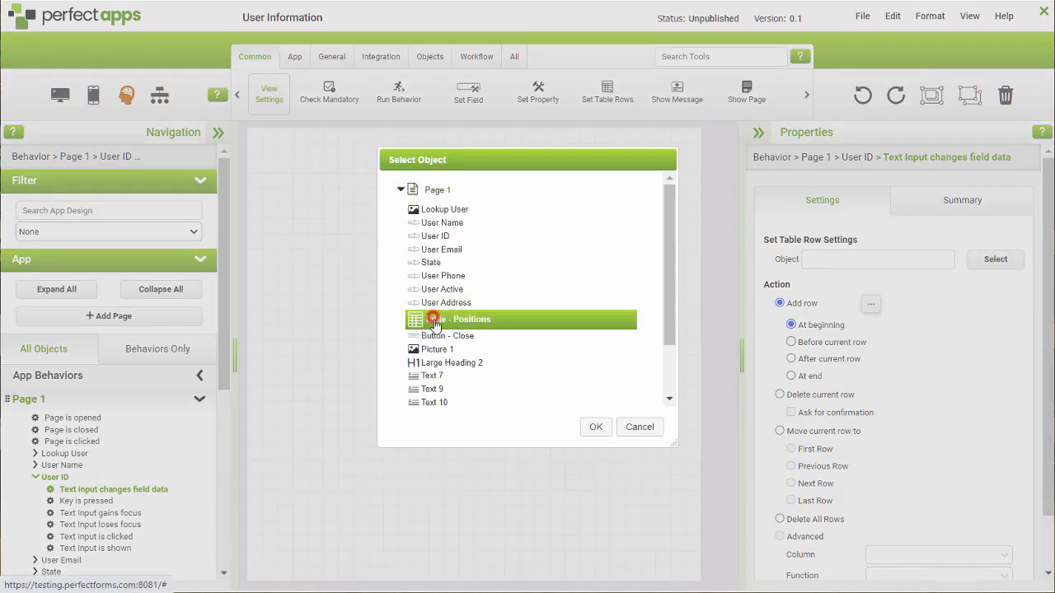
left_click(592, 427)
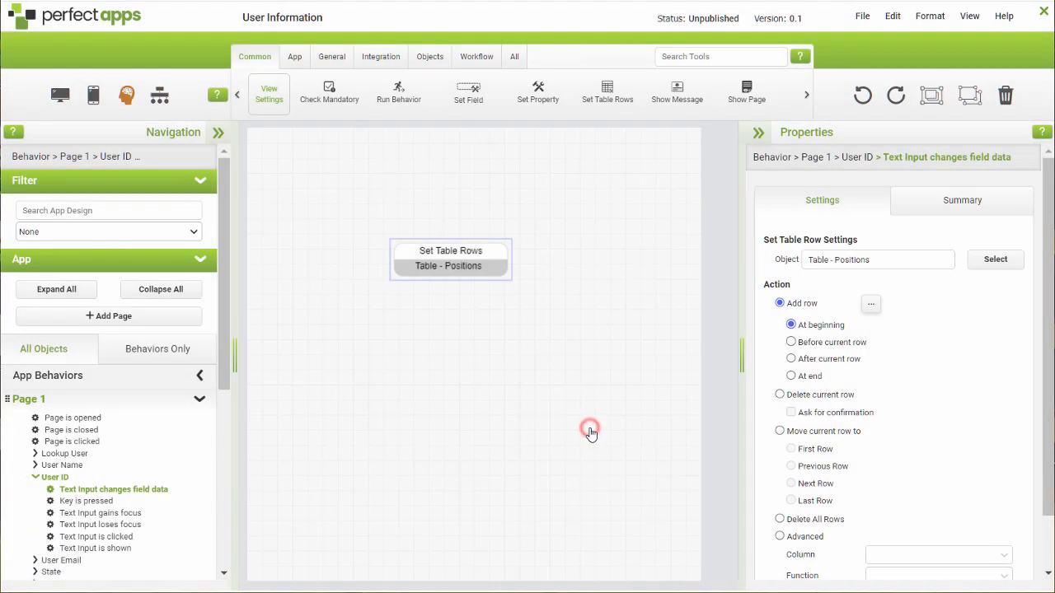
left_click(780, 519)
Add a Connect command below Set Table Rows and link Set Table Rows to it
left_click(381, 57)
left_click_drag(280, 91, 452, 389)
left_click_drag(452, 282, 471, 388)
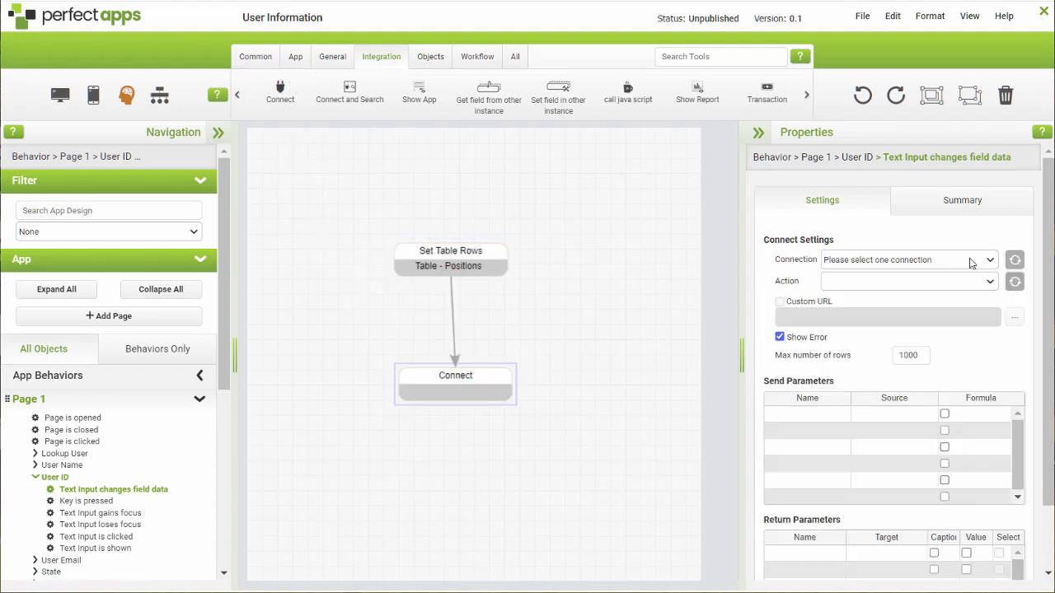
Set the Connect command's connection to System Meta Data and its action to Positions
left_click(990, 260)
left_click(883, 338)
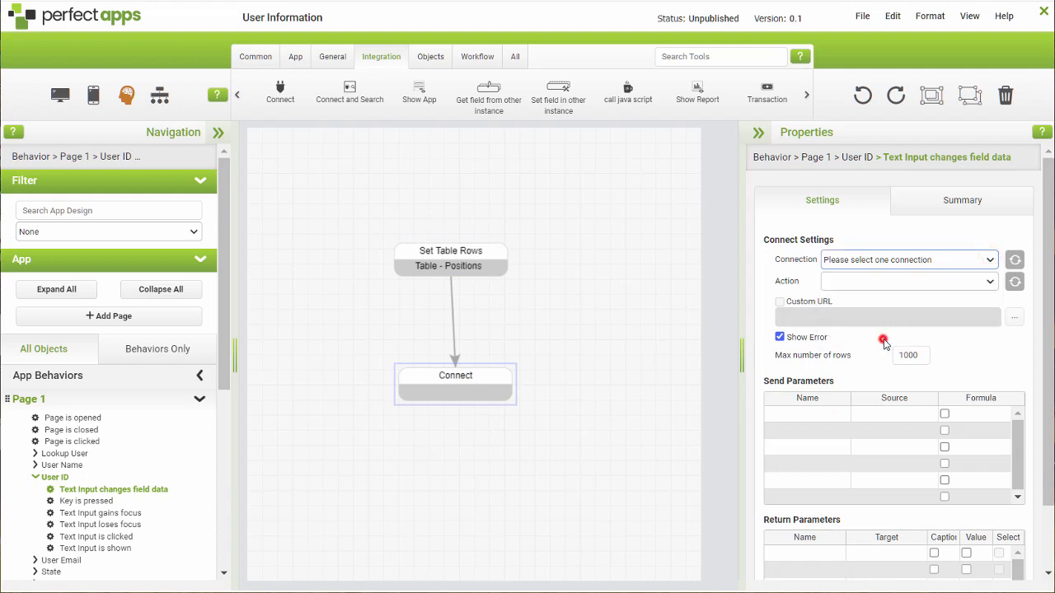
left_click(990, 281)
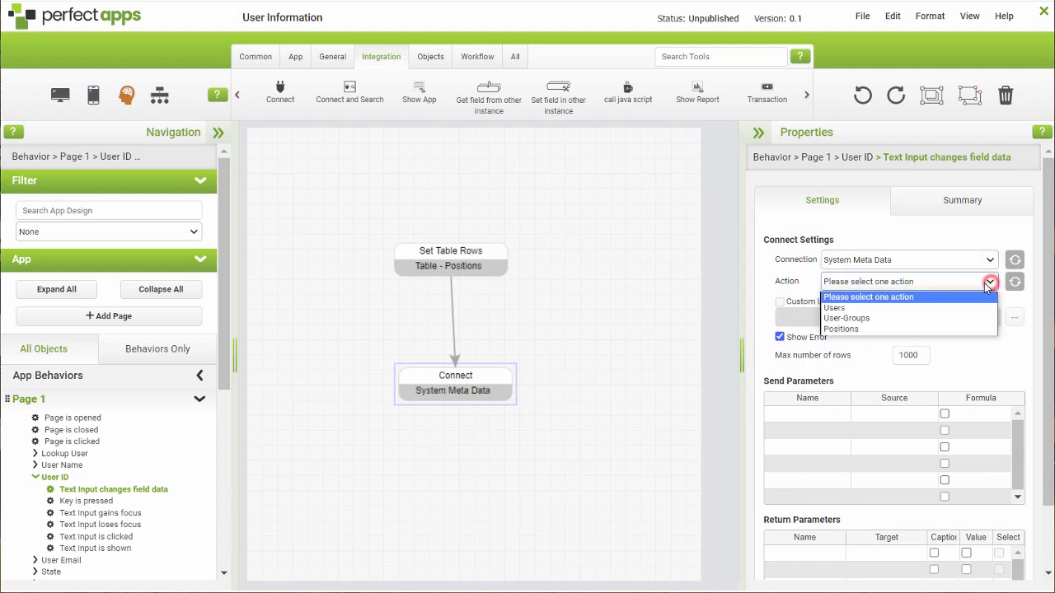
left_click(880, 329)
Map the User Id send parameter to the User ID field on Page 1
left_click_drag(1050, 327, 1051, 433)
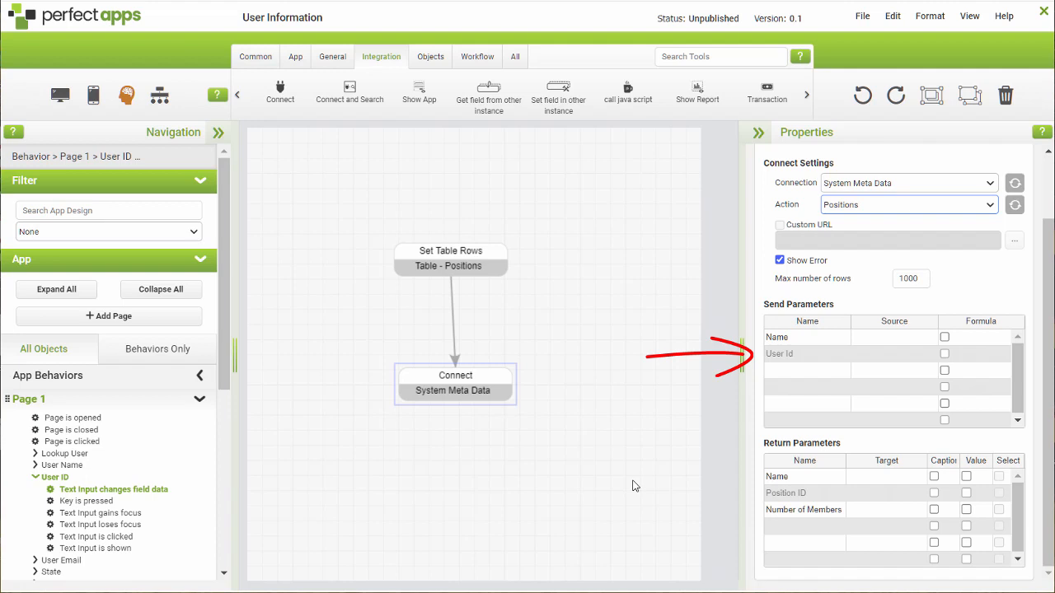
left_click(891, 355)
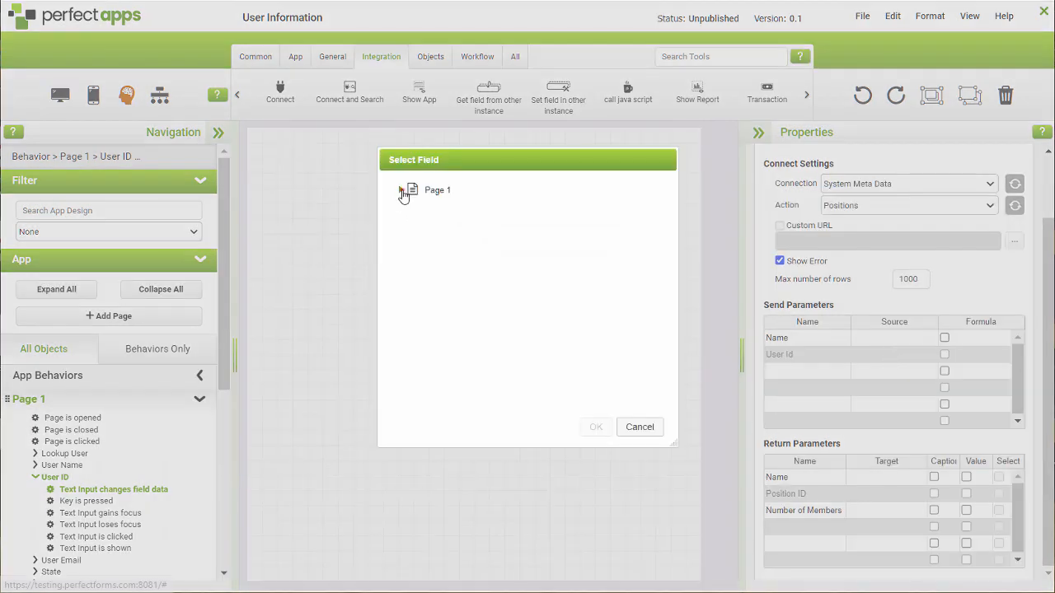
left_click(401, 190)
left_click(431, 225)
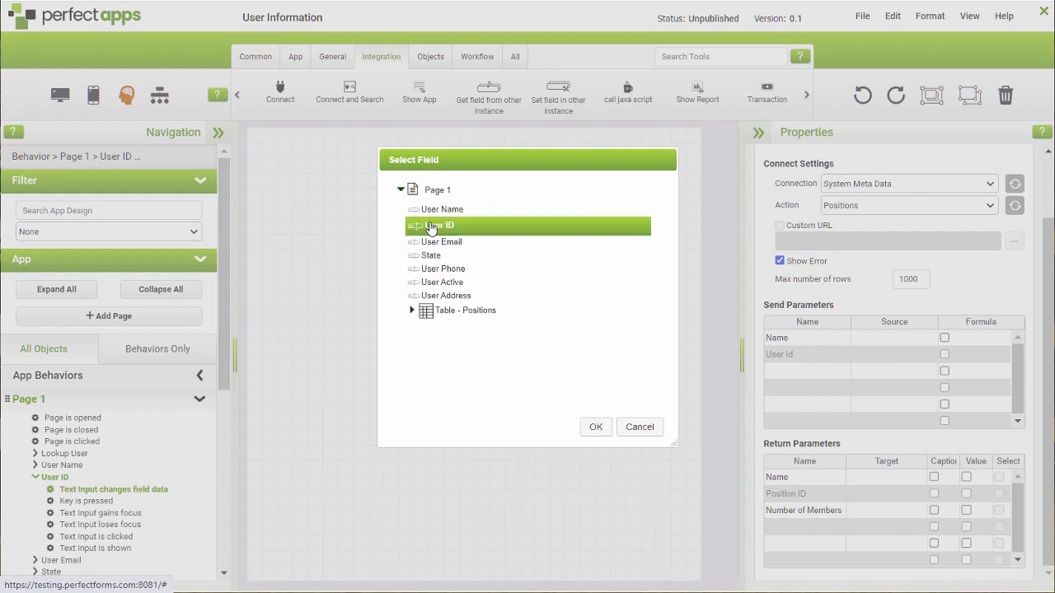
left_click(584, 426)
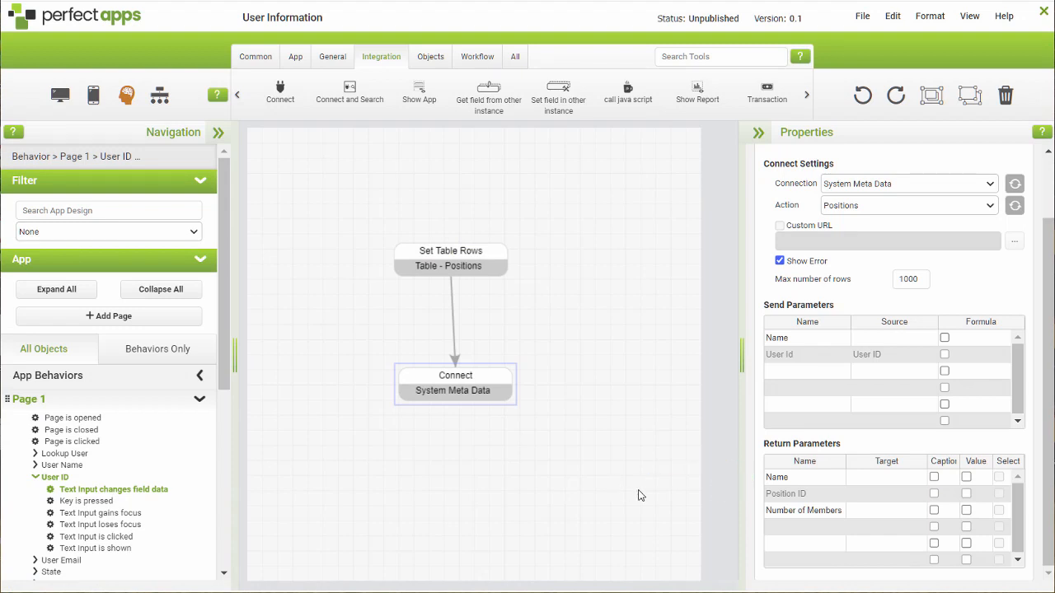
Map the Name return parameter to the Positions column of Table - Positions
left_click(877, 482)
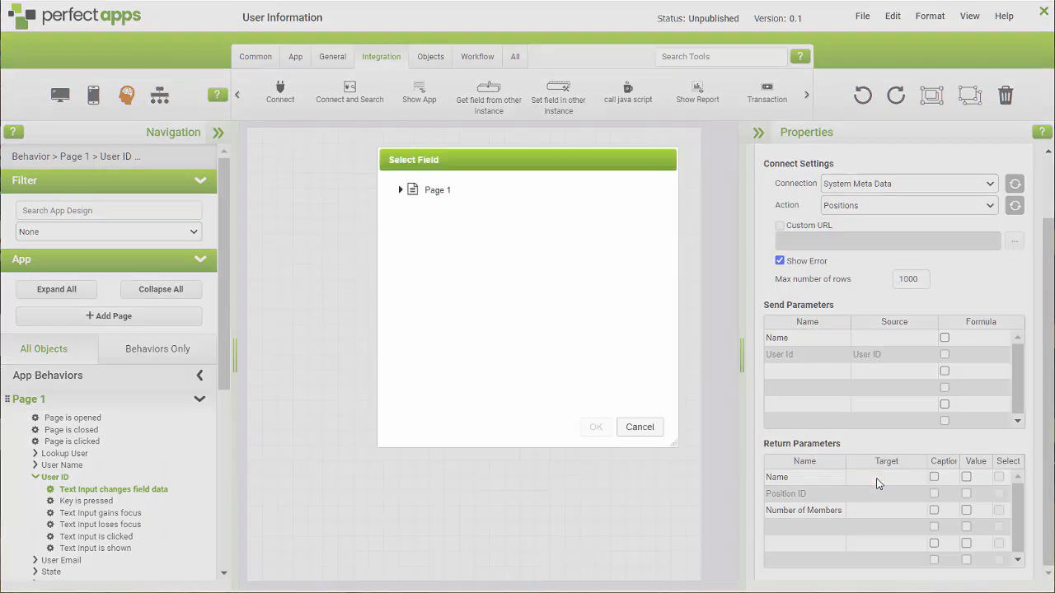
left_click(400, 190)
left_click(413, 303)
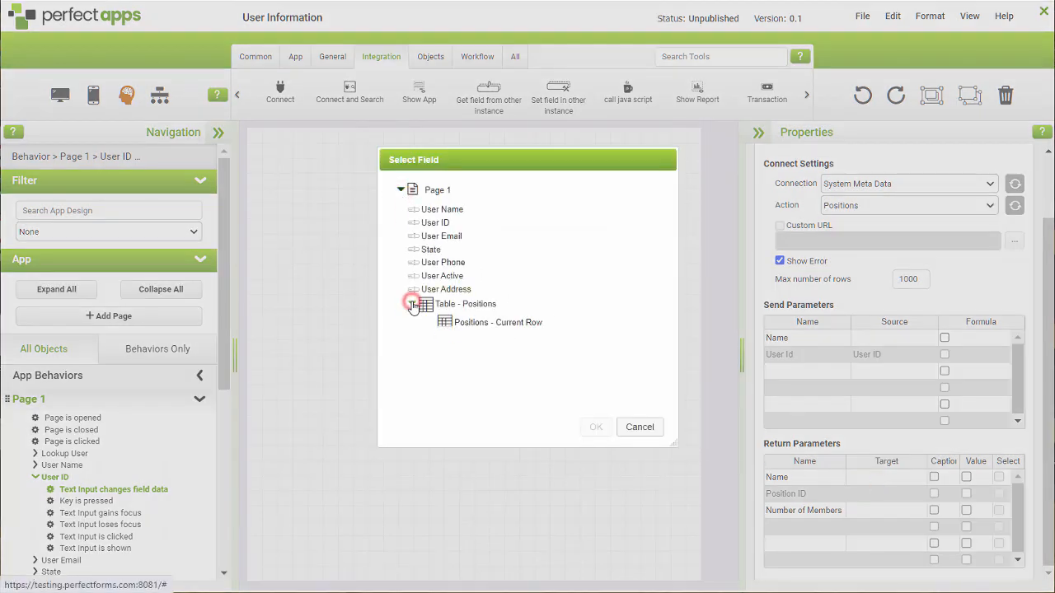
left_click(485, 346)
left_click(595, 427)
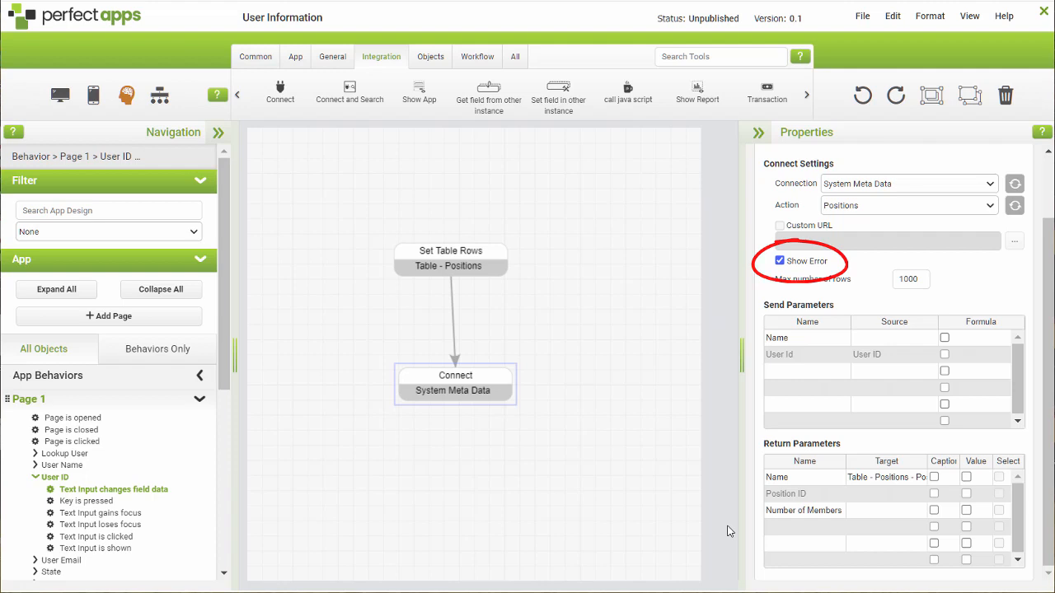
Turn off Show Error for the Connect command and preview the app
left_click(780, 261)
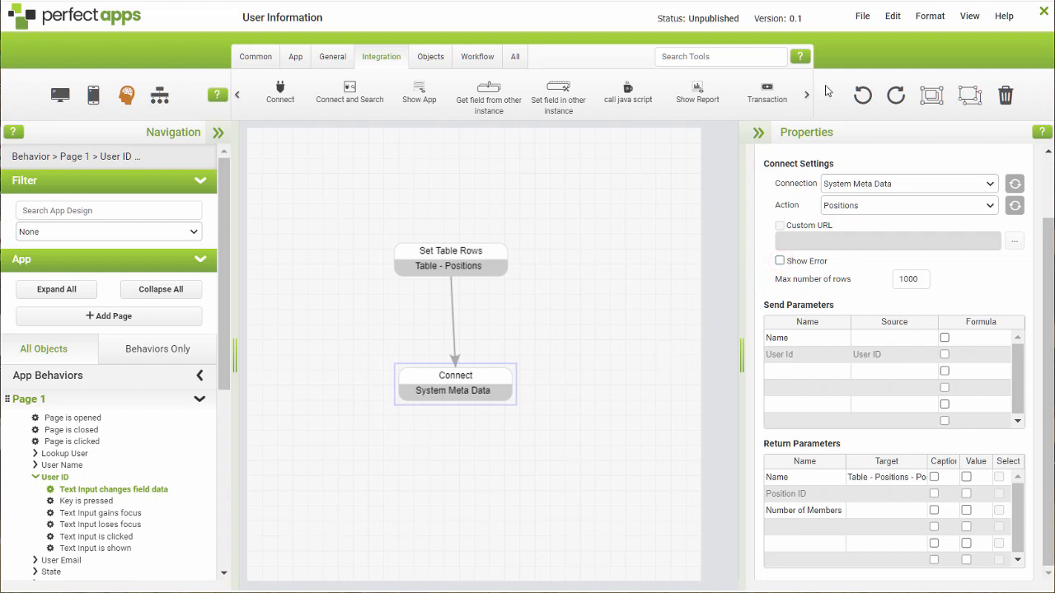
left_click(862, 23)
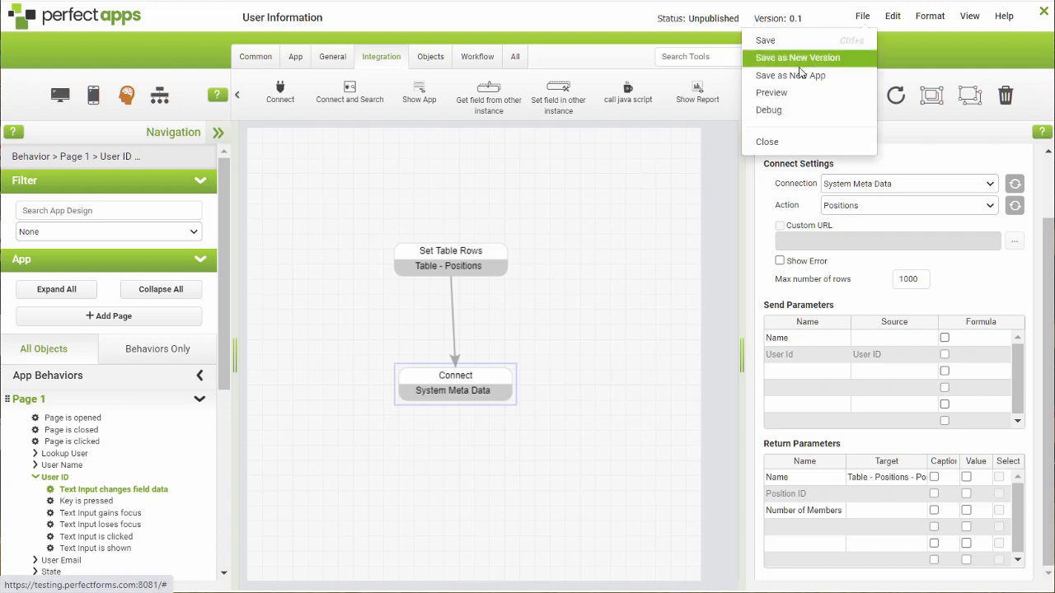
left_click(791, 92)
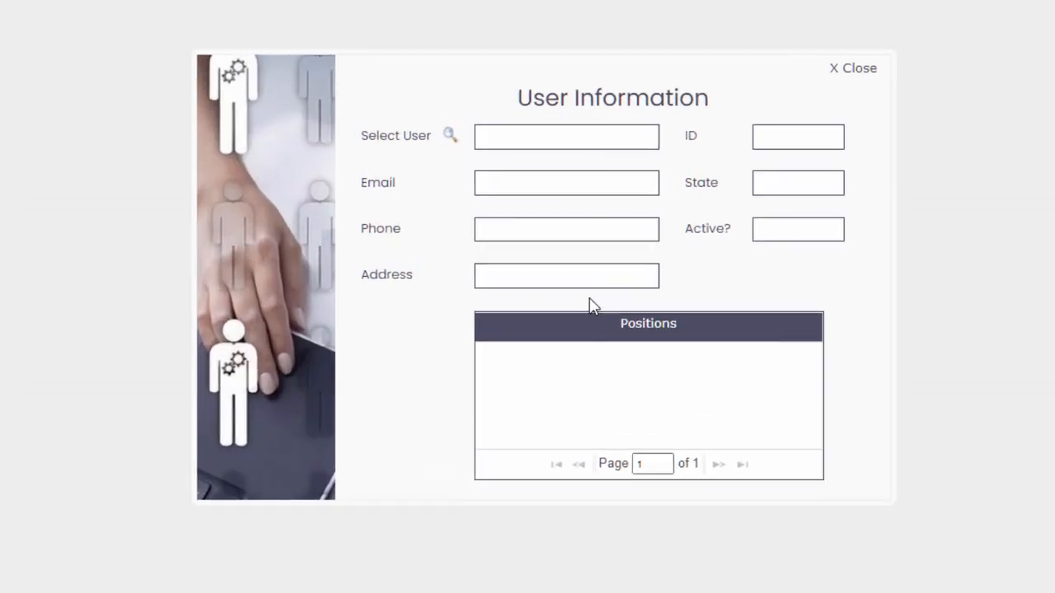
Test the previewed form by looking up the seventh listed user and loading their details and positions
left_click(448, 135)
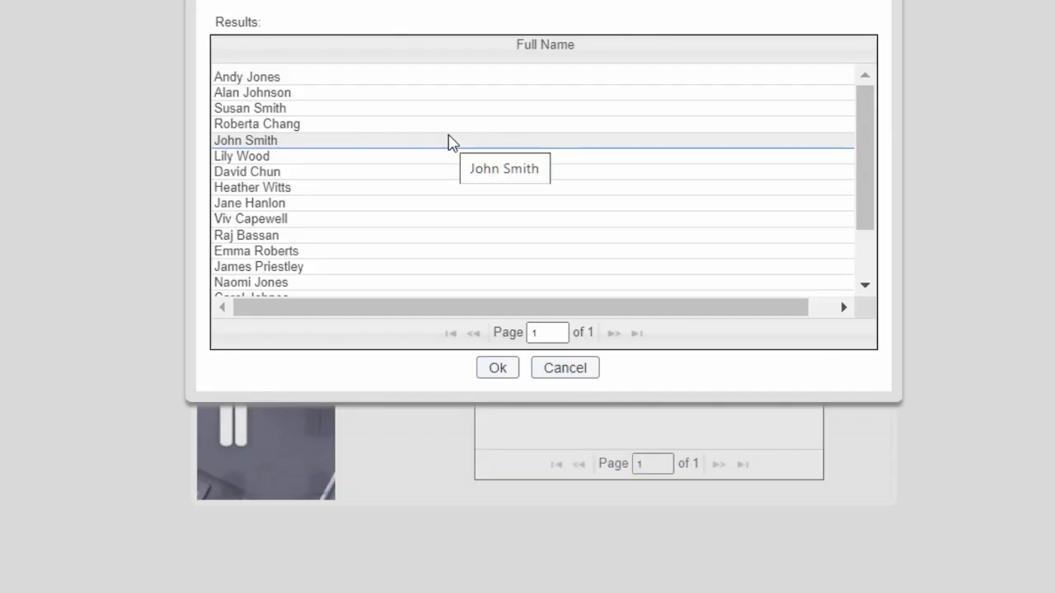
left_click(290, 173)
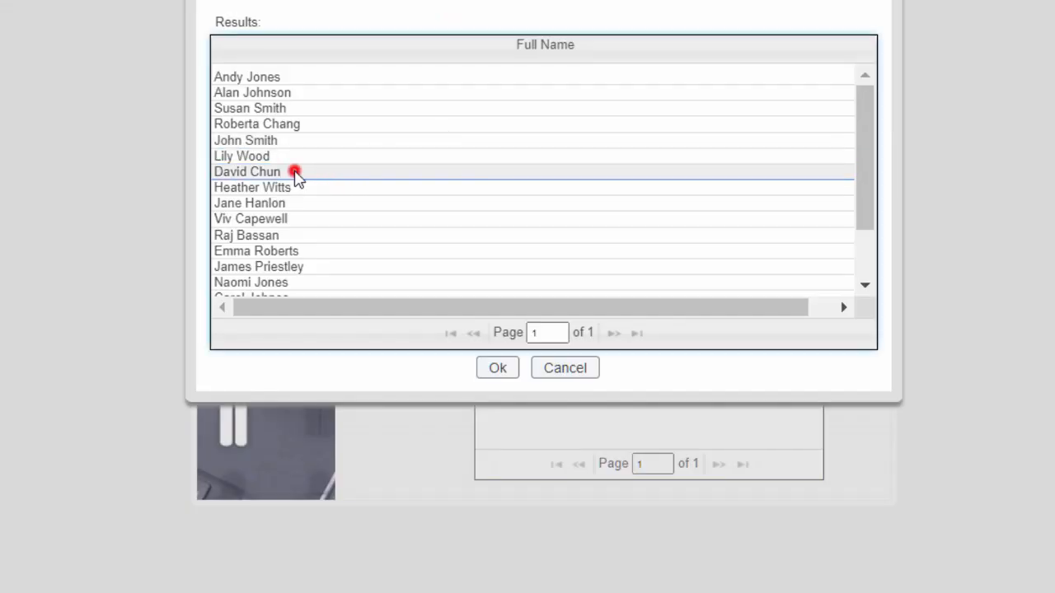
left_click(484, 372)
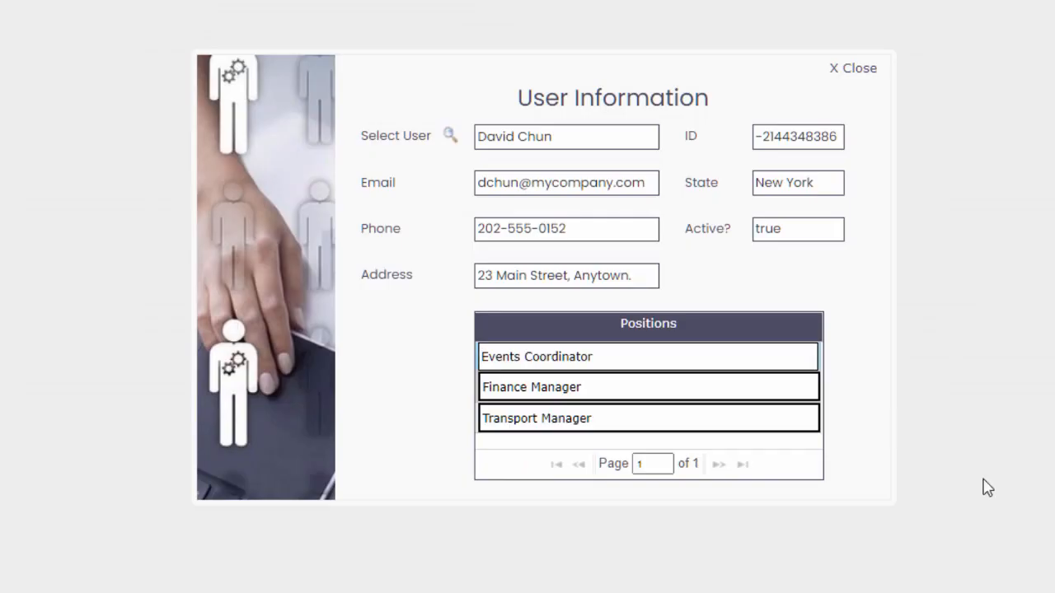
Repeat the user lookup in the previewed form with the fourth listed user
left_click(451, 136)
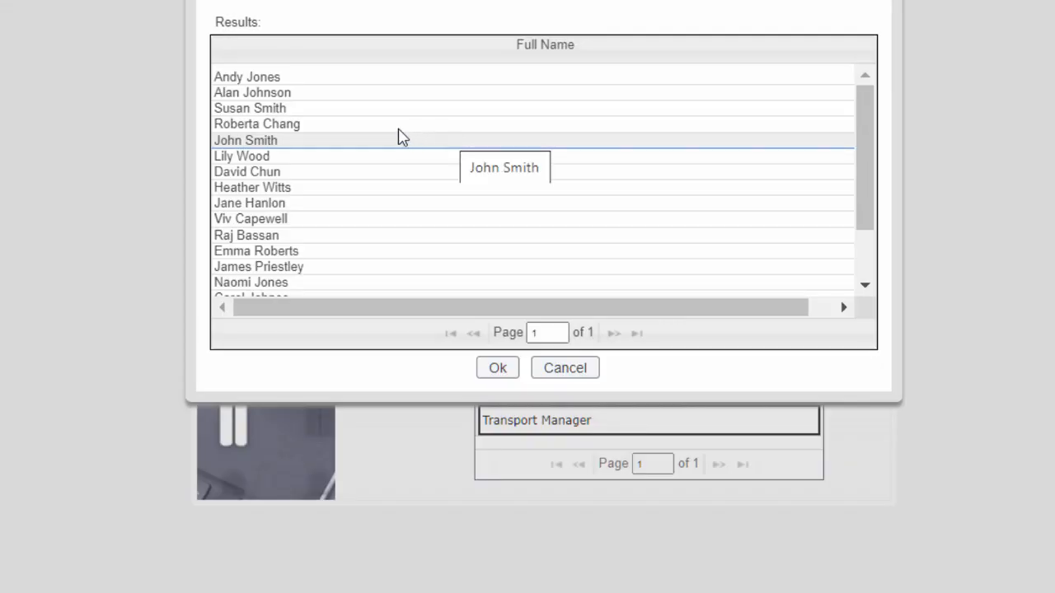
left_click(347, 124)
left_click(503, 368)
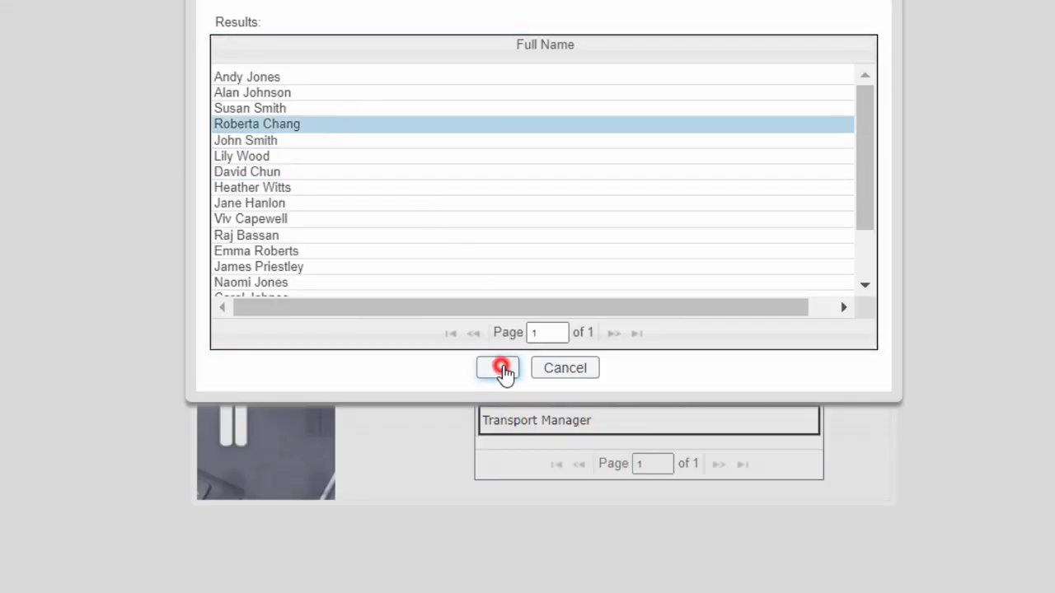